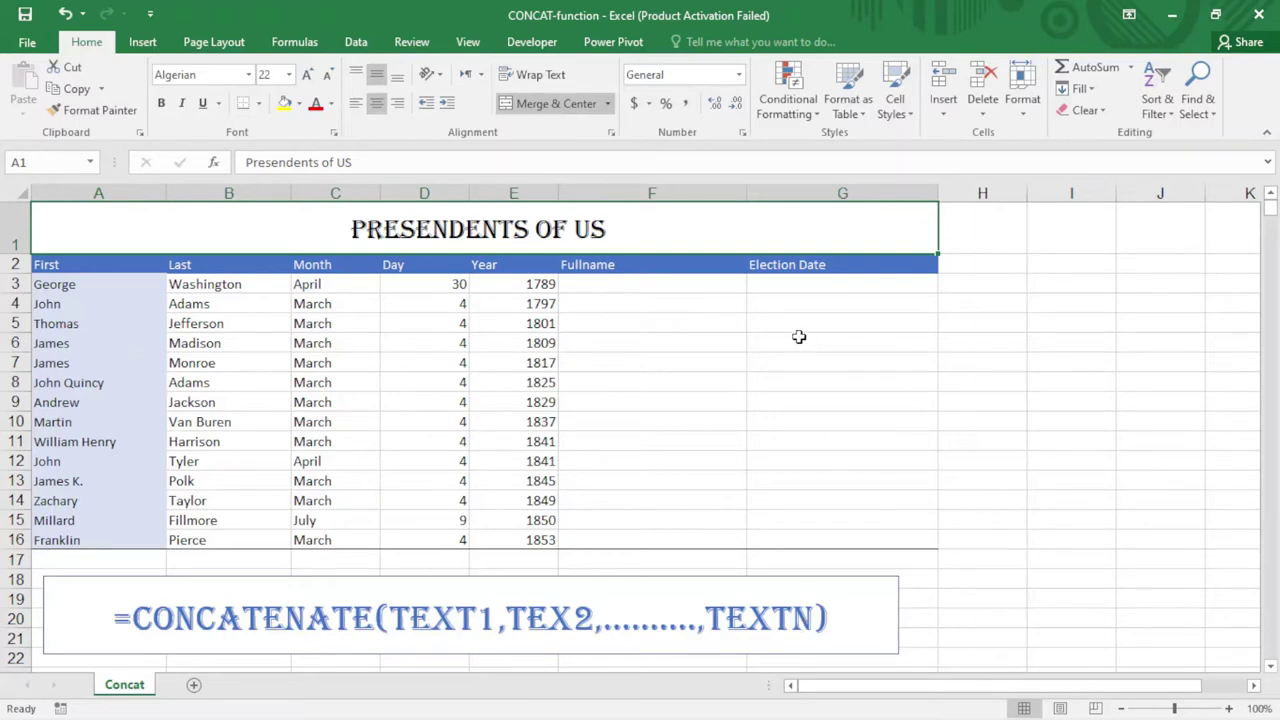
# Step: Enter =CONCATENATE(A3," ",B3) in F3 so it shows George Washington
pyautogui.click(670, 282)
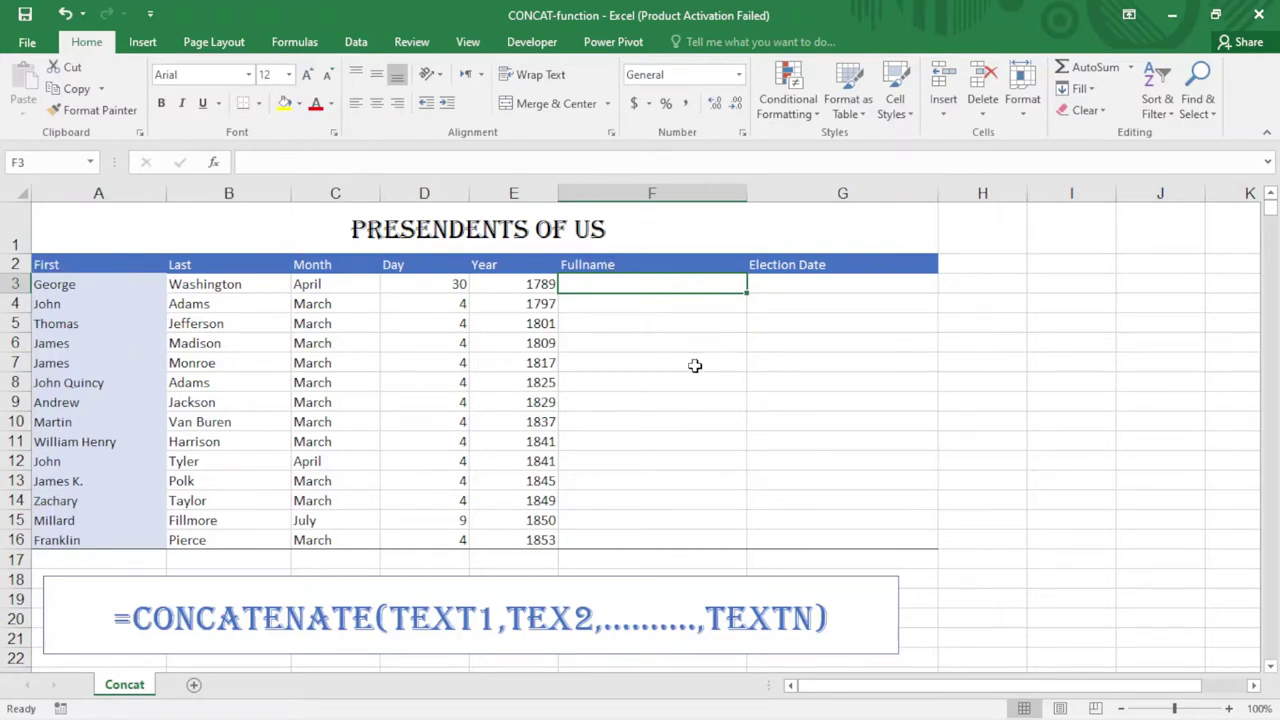
pyautogui.write('=con')
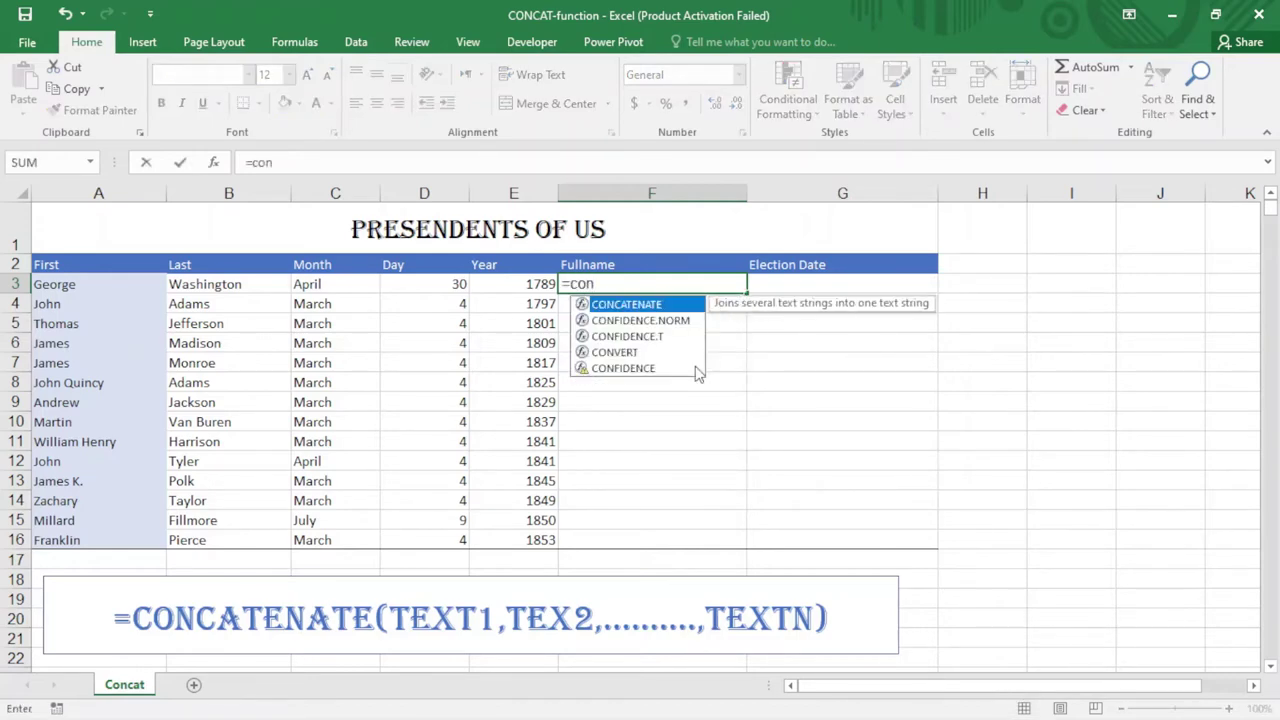
pyautogui.press('Tab')
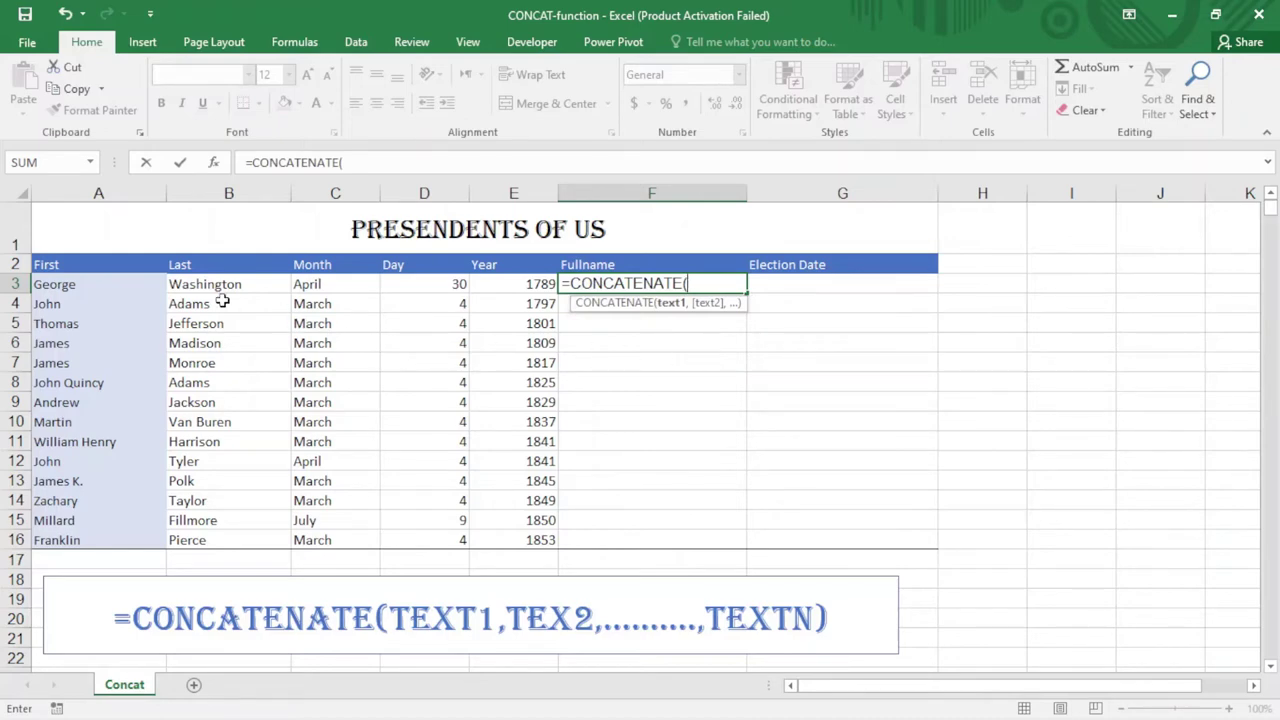
pyautogui.click(78, 285)
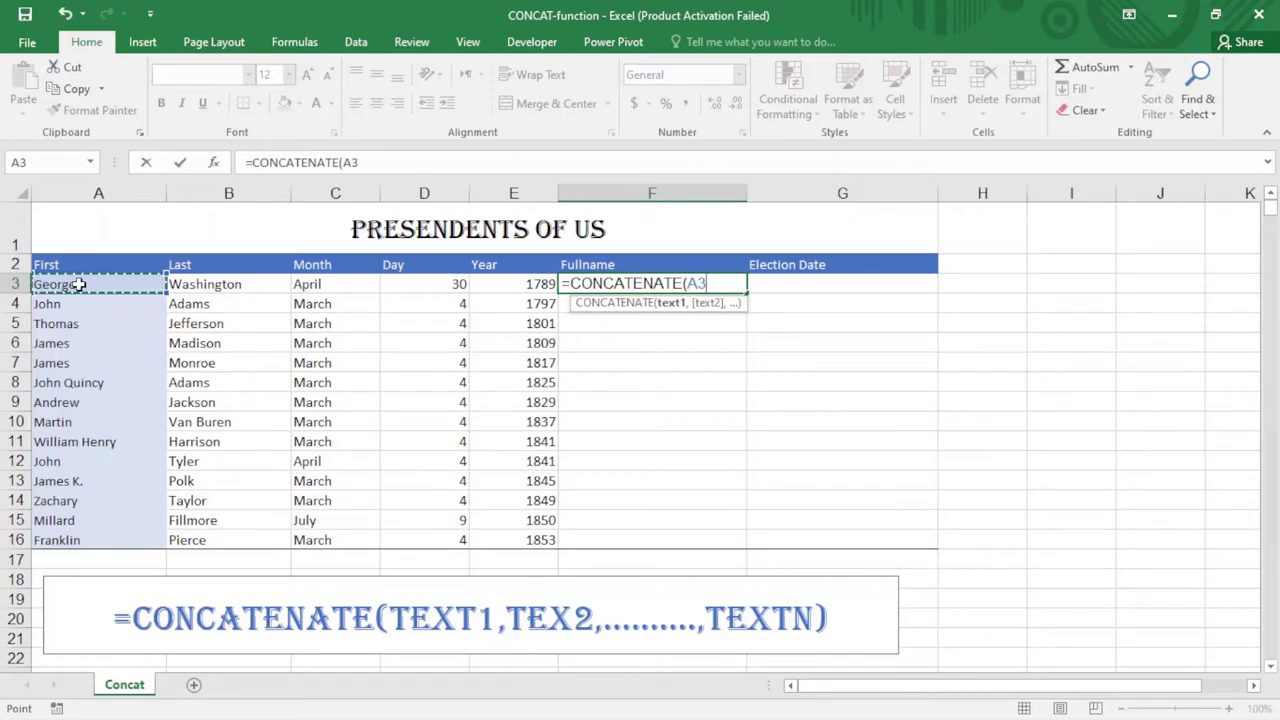
pyautogui.write(',')
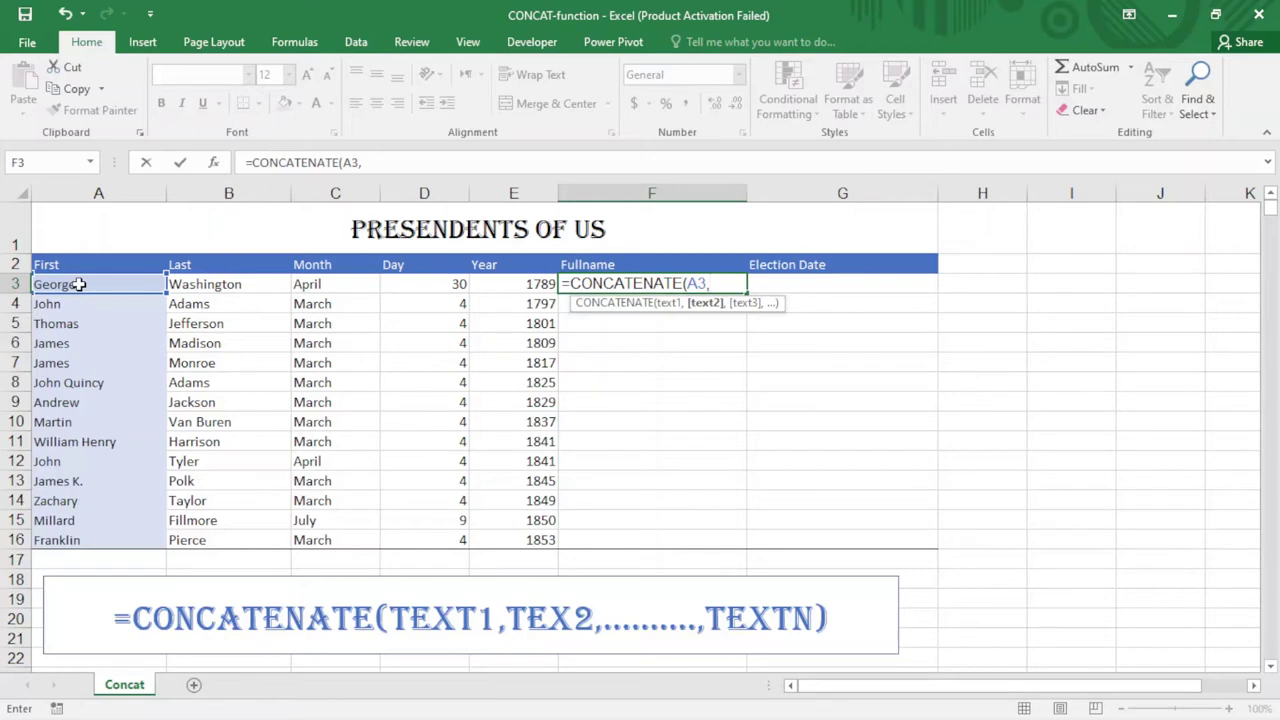
pyautogui.write('"')
pyautogui.write(' "')
pyautogui.write(',')
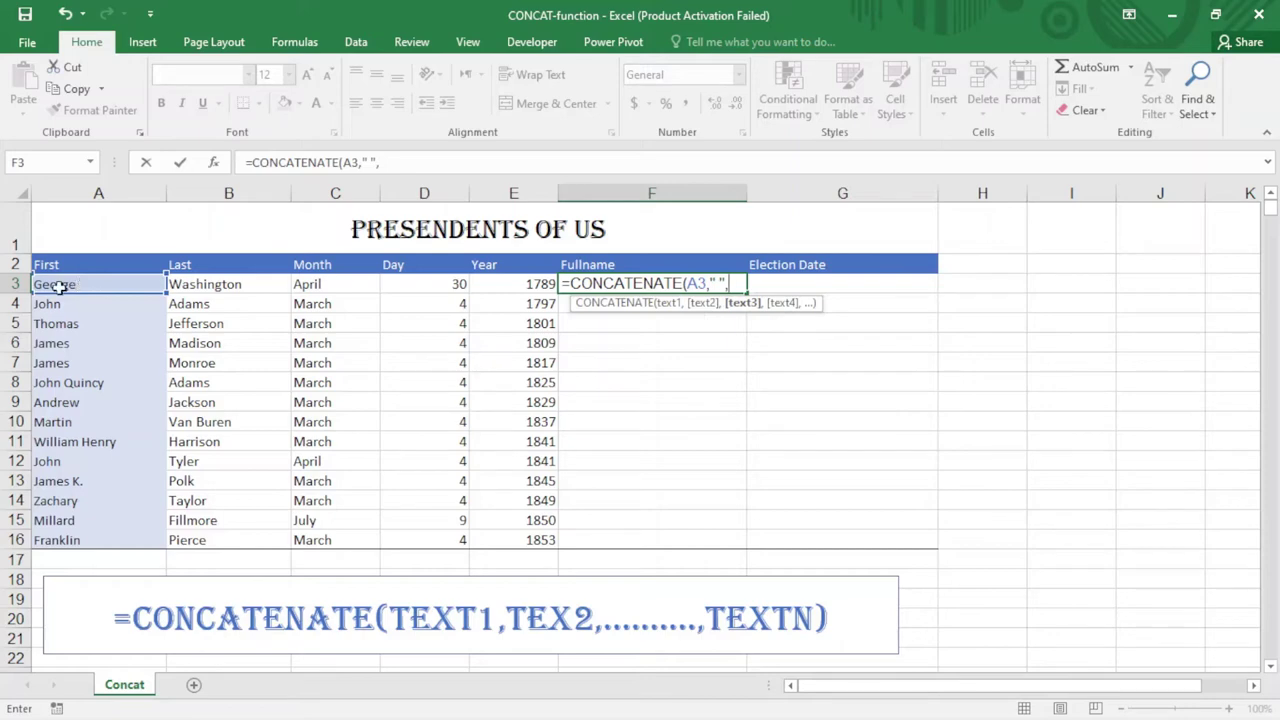
pyautogui.click(222, 284)
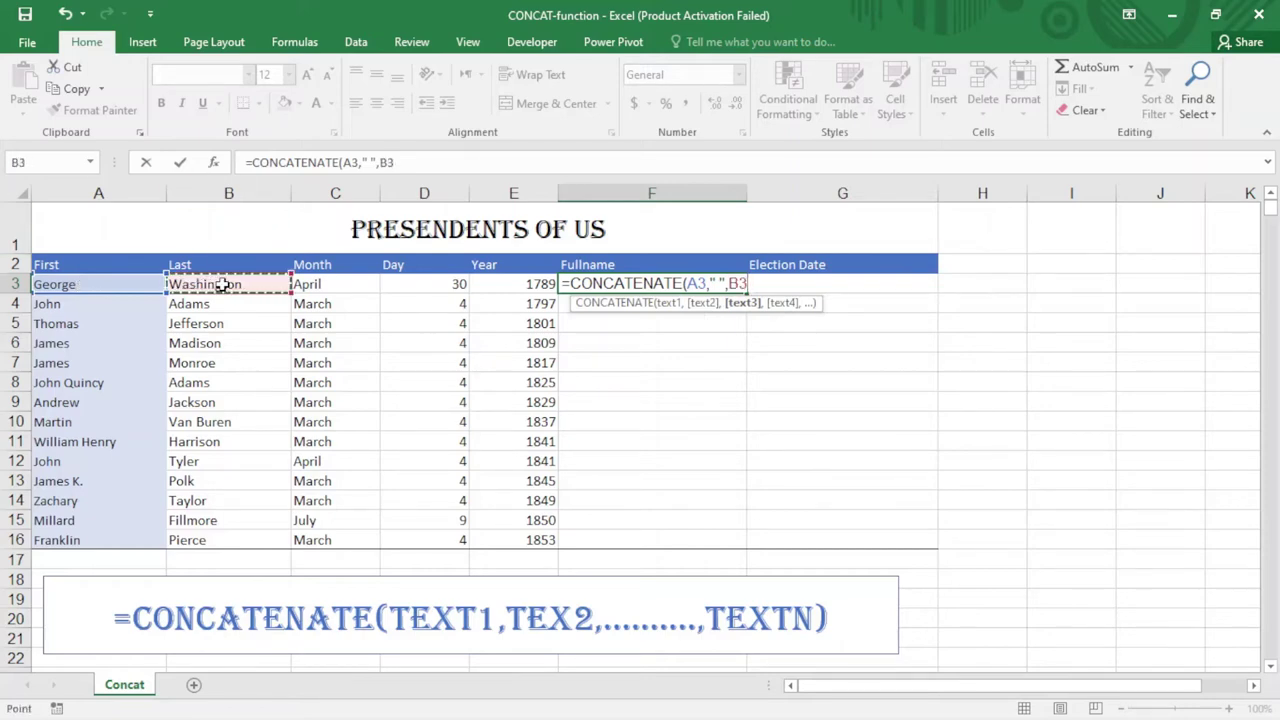
pyautogui.press('Return')
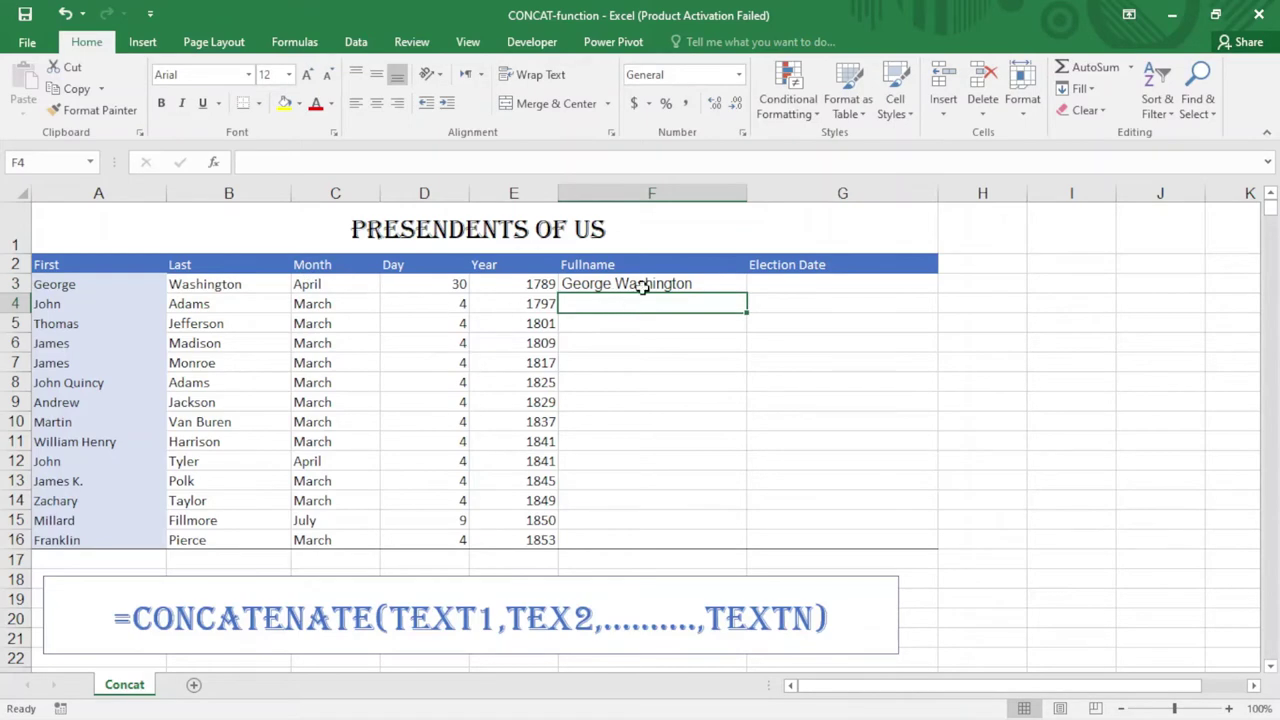
pyautogui.click(645, 286)
# Step: Copy the F3 full-name formula down the Fullname column to row 16
pyautogui.doubleClick(746, 292)
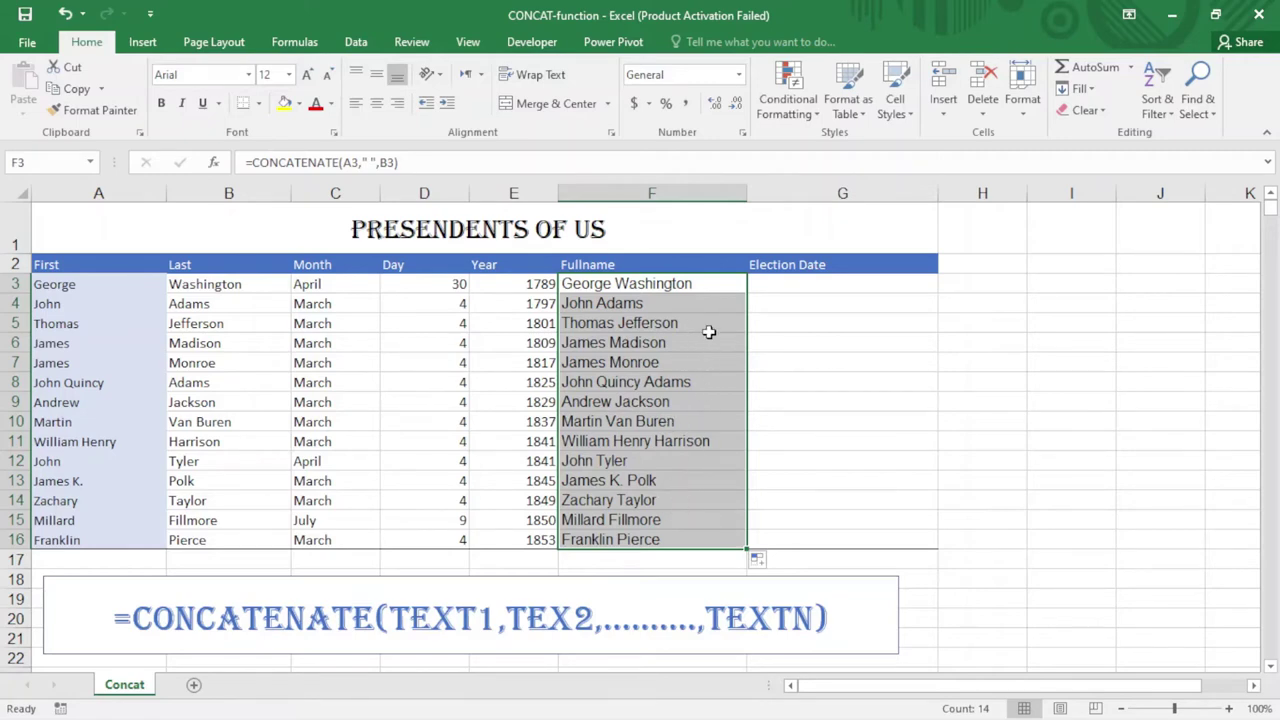
pyautogui.click(853, 280)
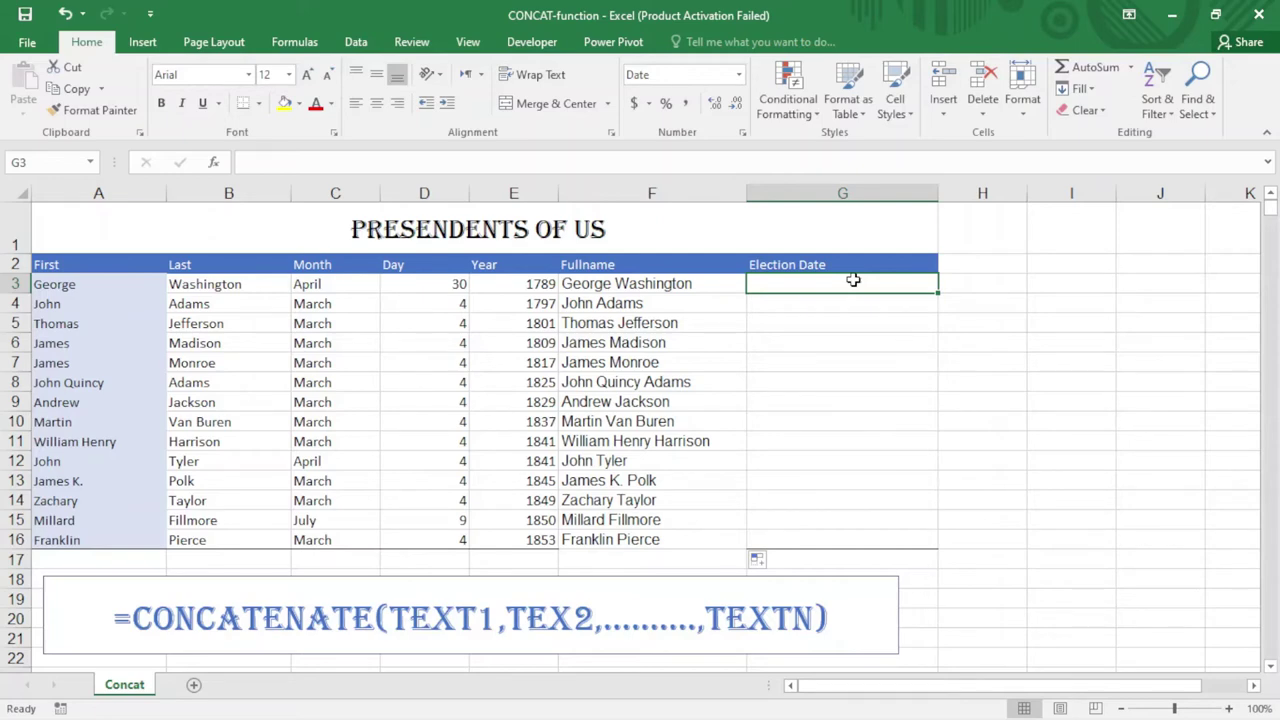
# Step: Begin a formula in G3 with an equals sign
pyautogui.write('=')
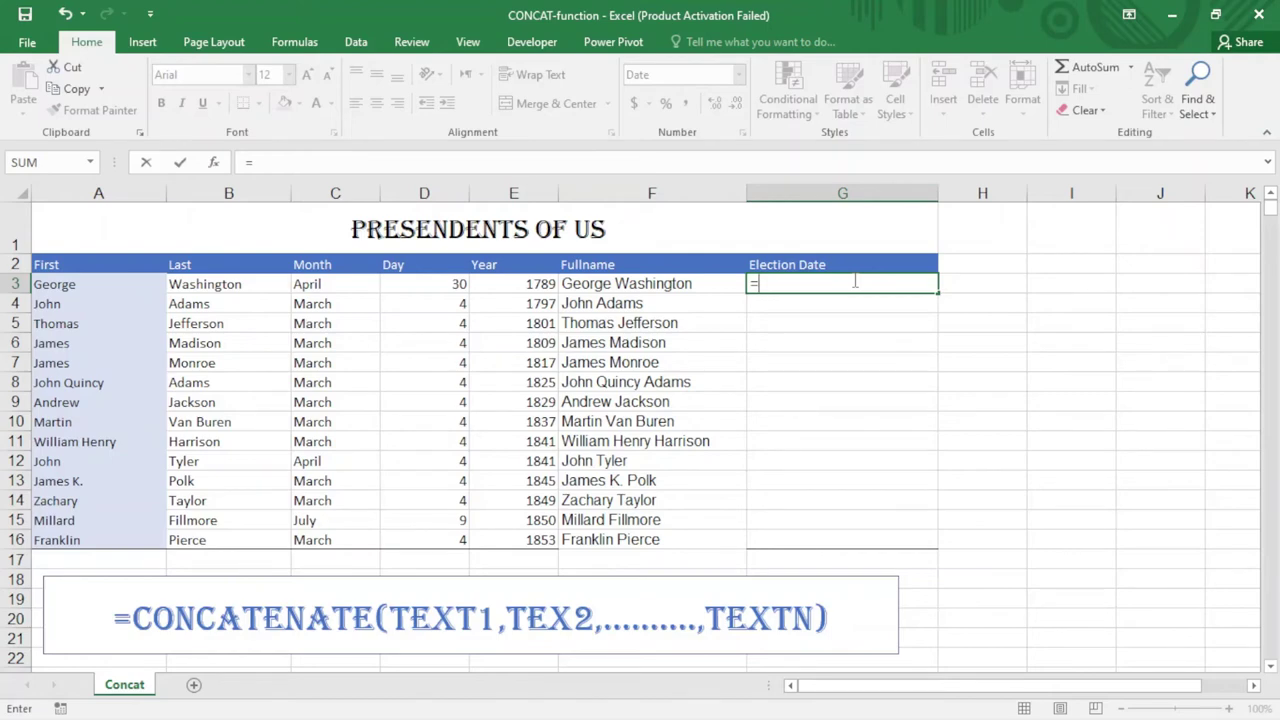
# Step: Complete G3 as =CONCATENATE(C3," ",D3,",",E3), showing April 30,1789
pyautogui.write('con')
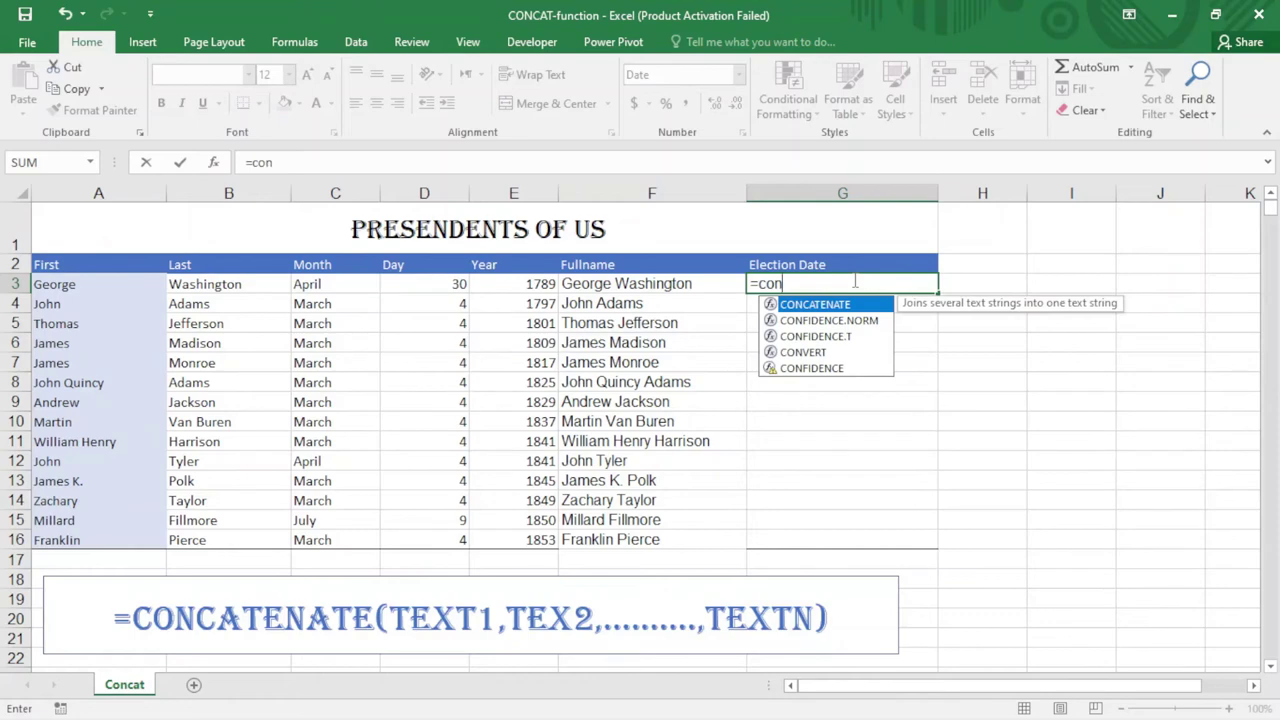
pyautogui.press('Tab')
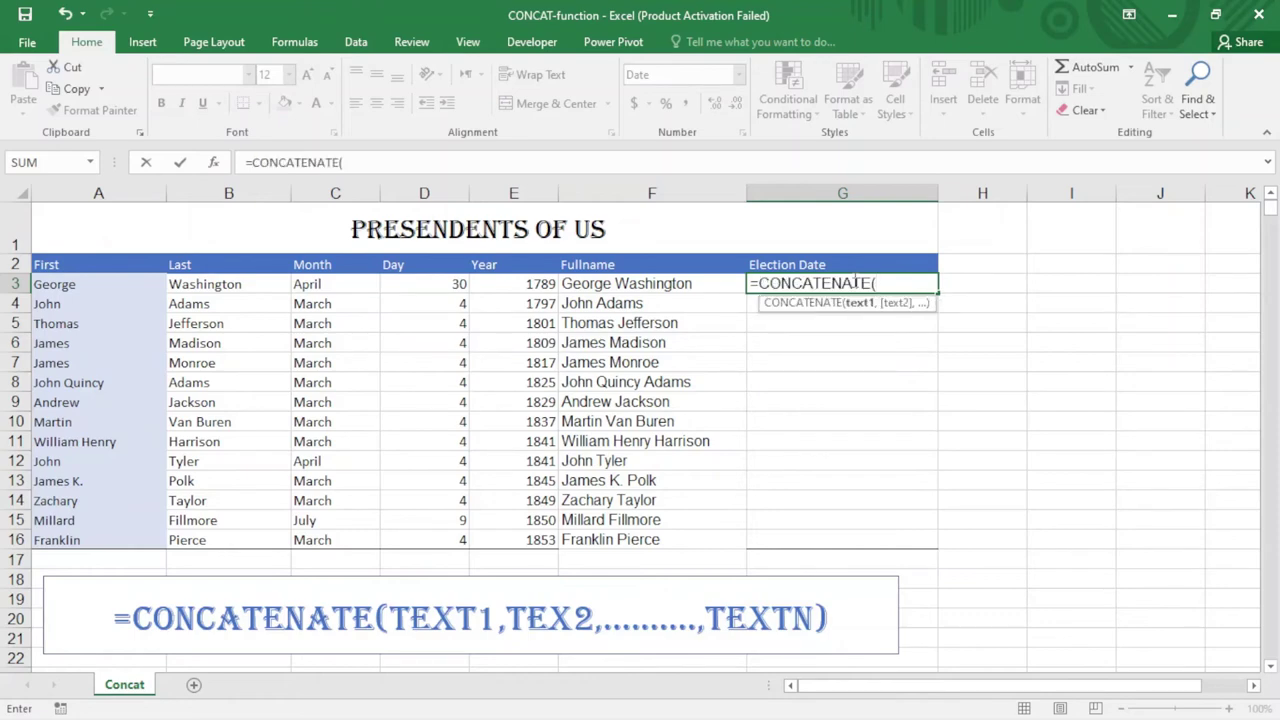
pyautogui.click(346, 287)
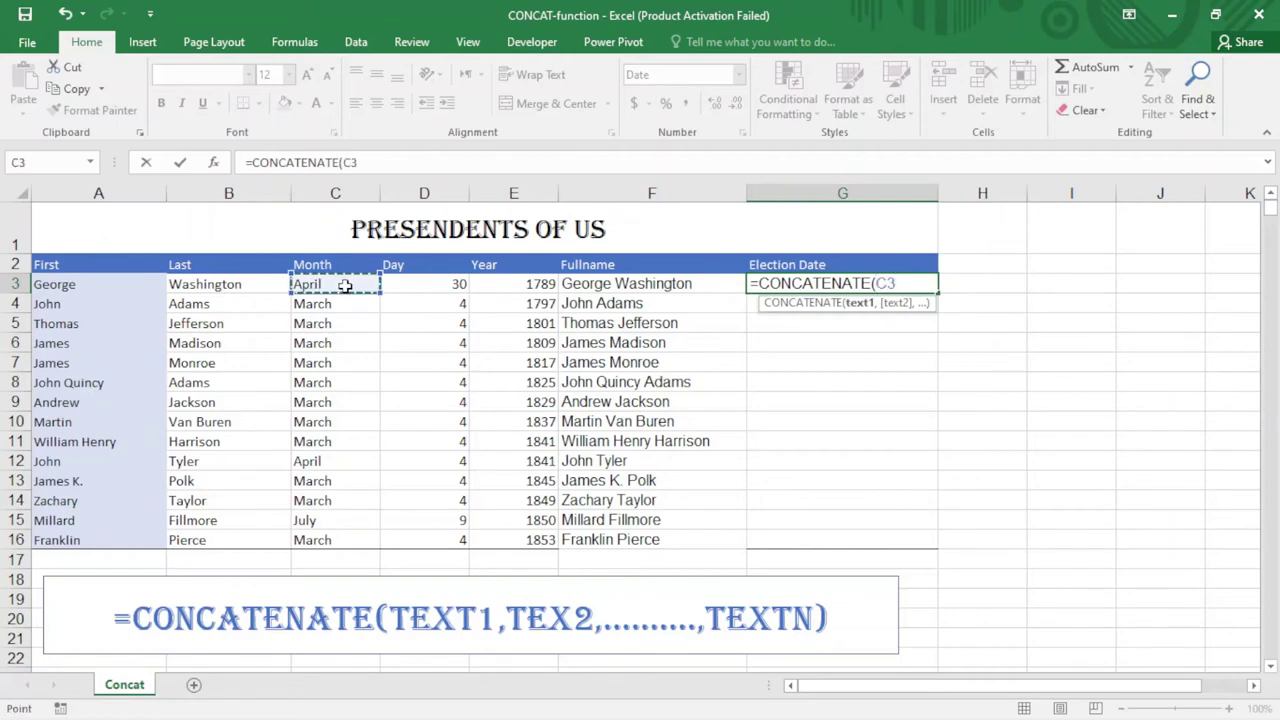
pyautogui.write(',"')
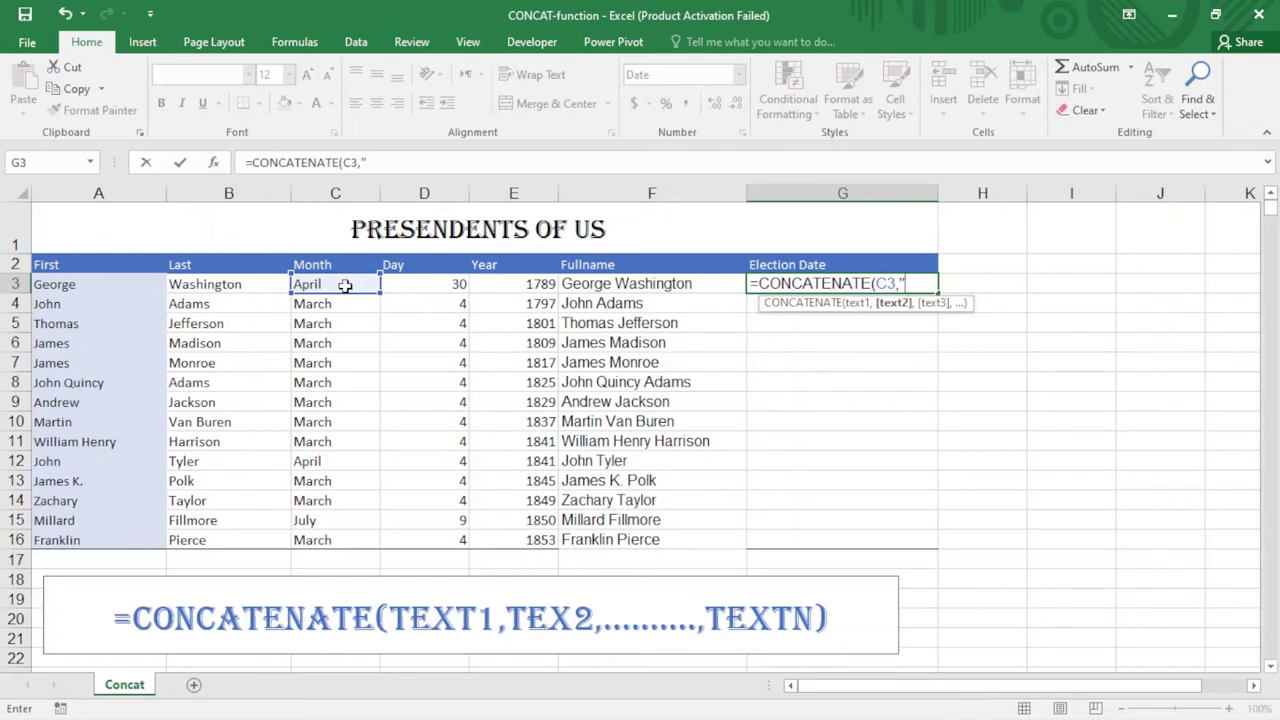
pyautogui.write(' "')
pyautogui.write(',')
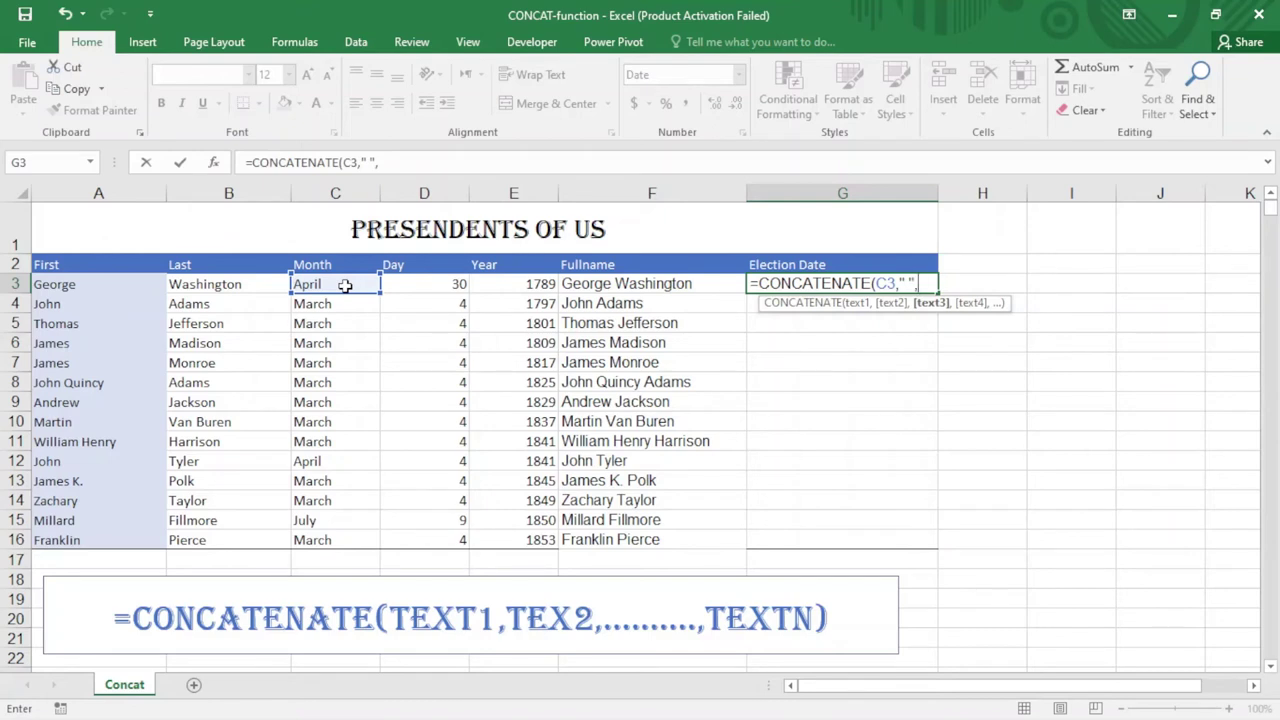
pyautogui.click(425, 283)
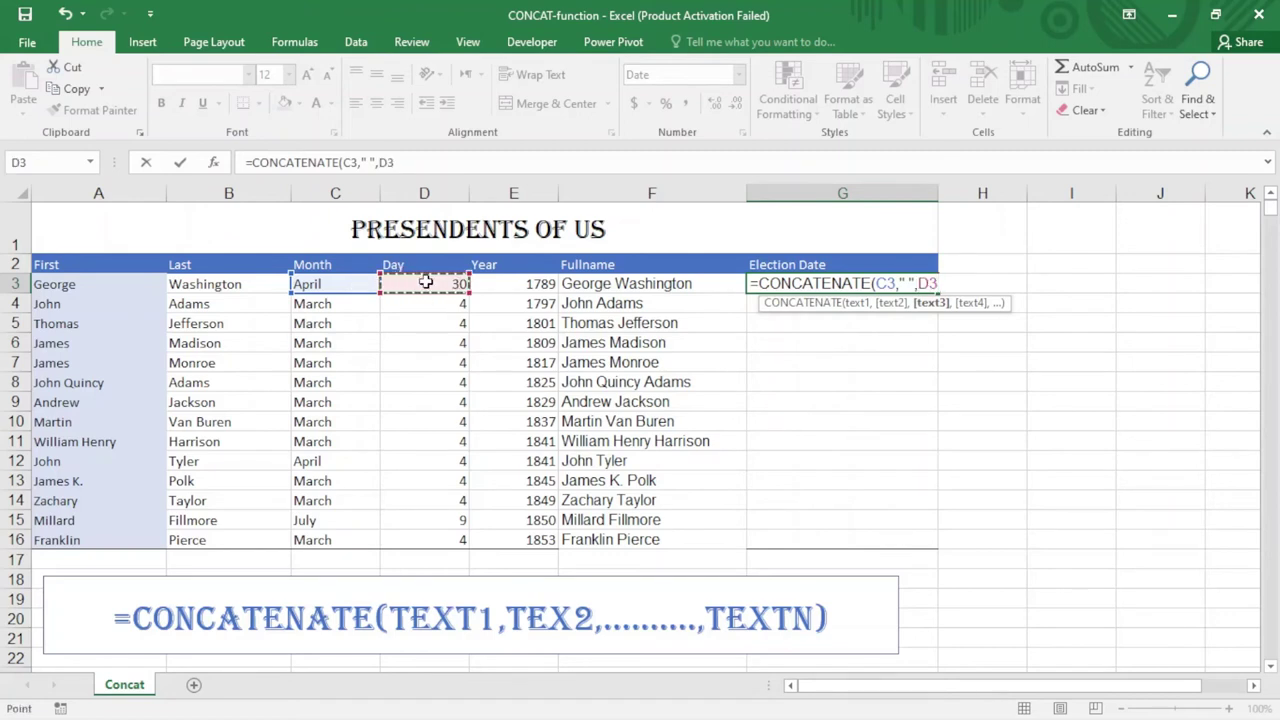
pyautogui.write(',"')
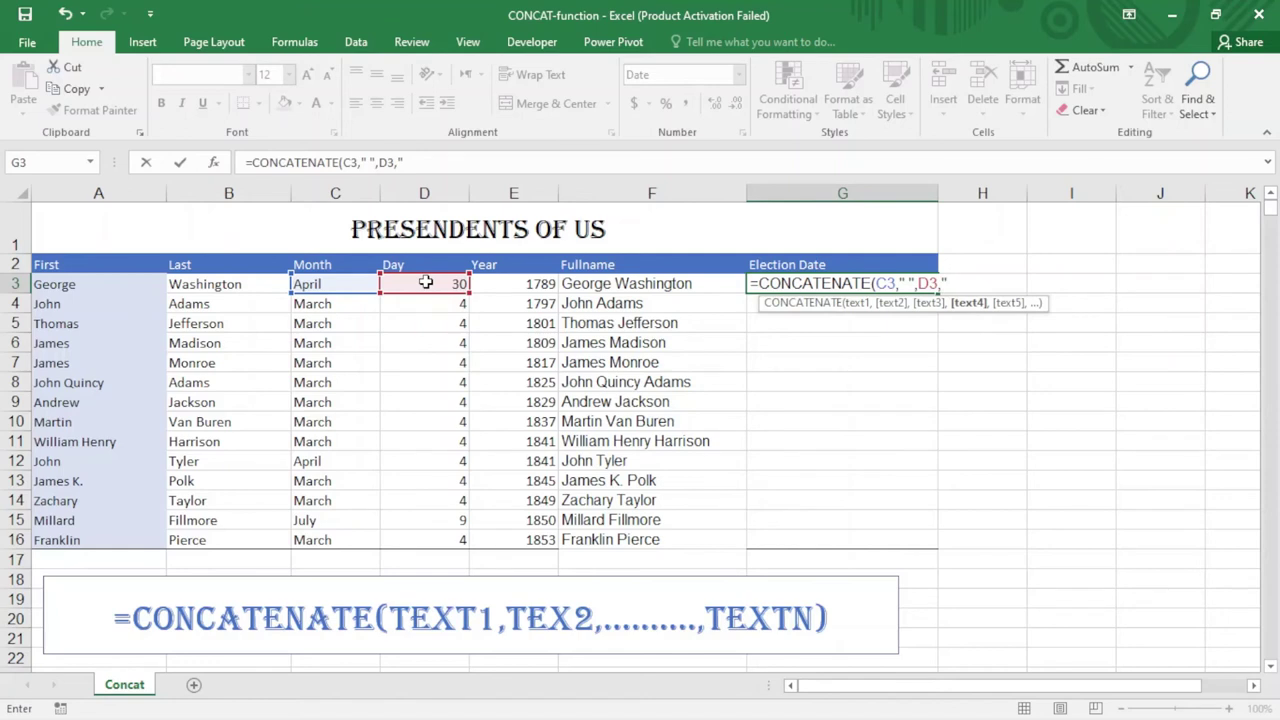
pyautogui.write(',"')
pyautogui.write(',')
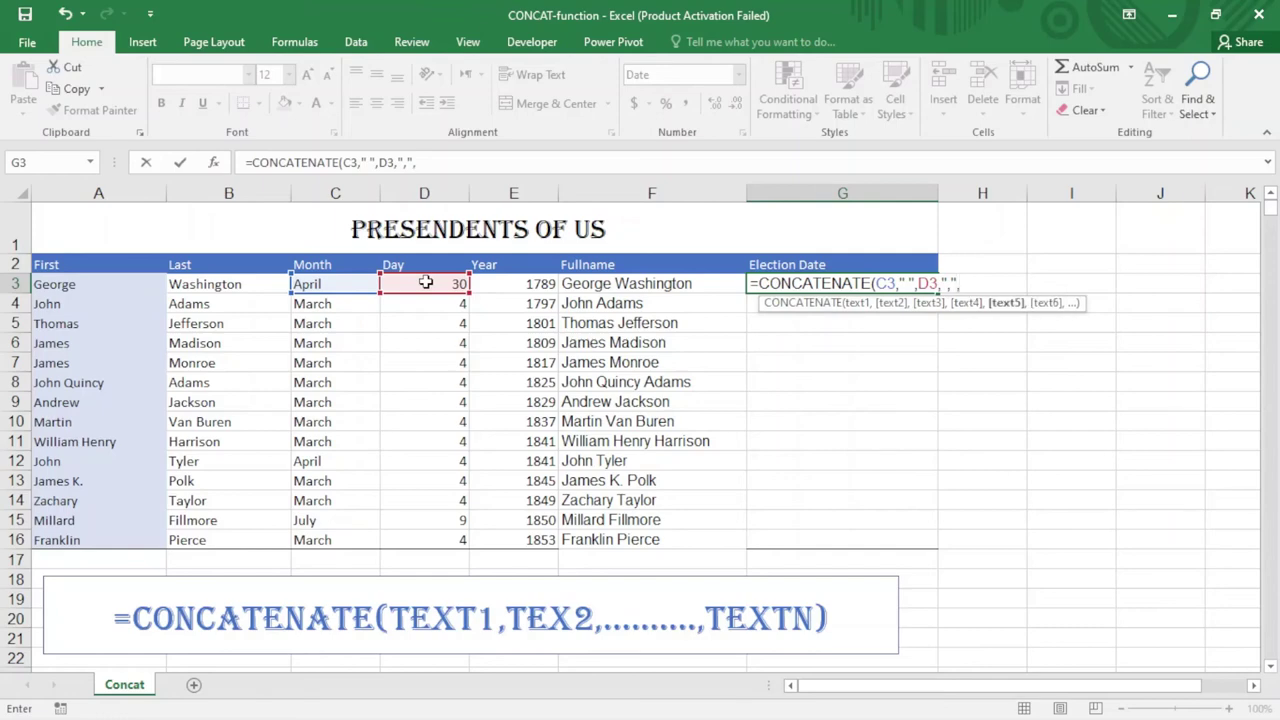
pyautogui.click(527, 286)
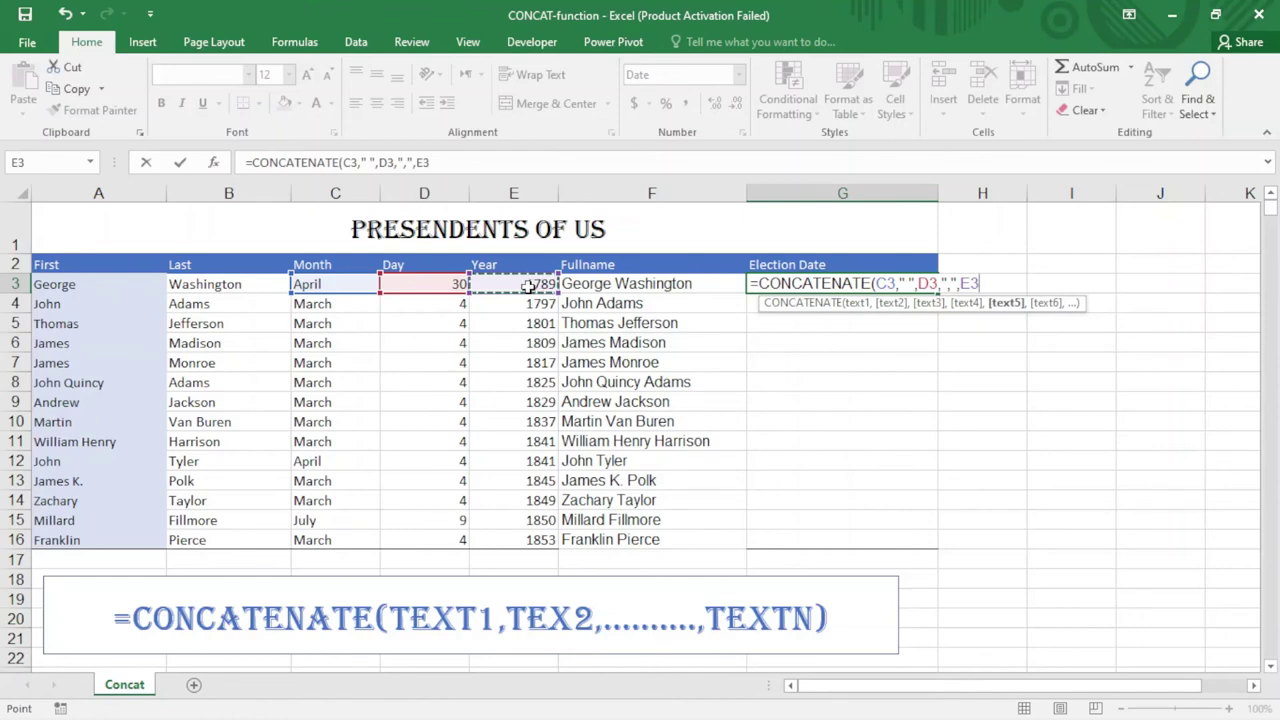
pyautogui.write(')')
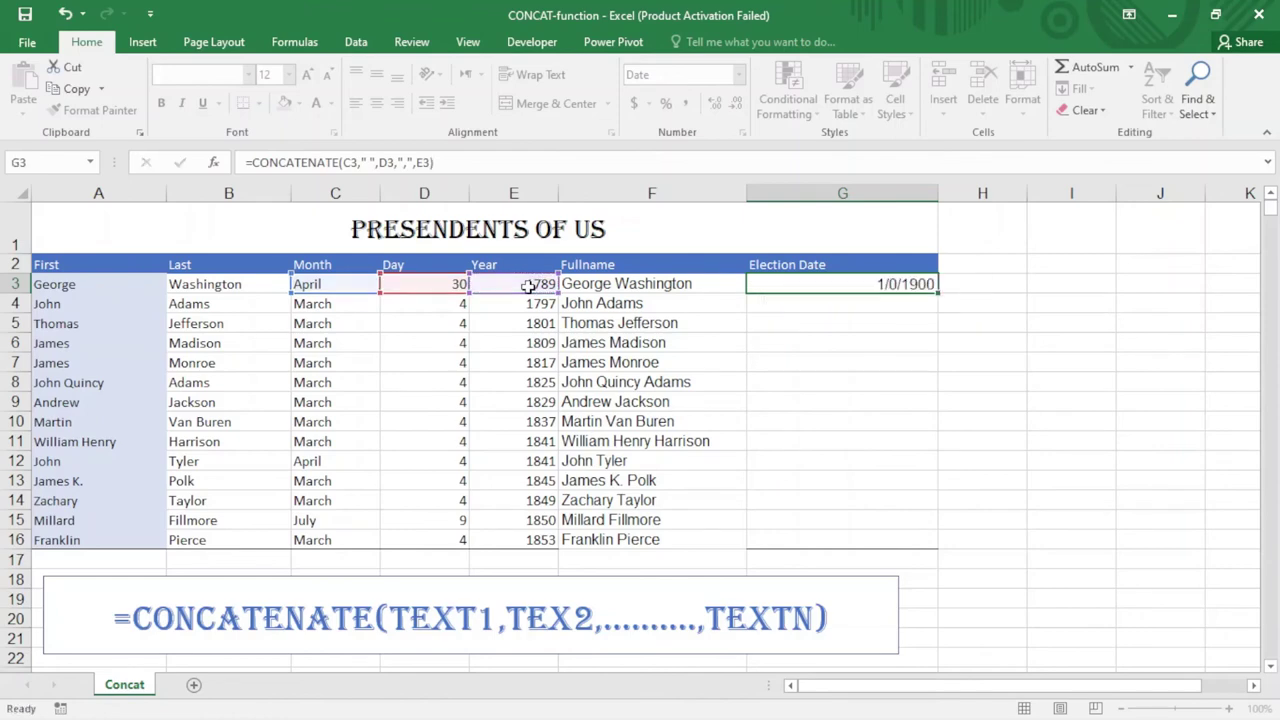
pyautogui.press('Return')
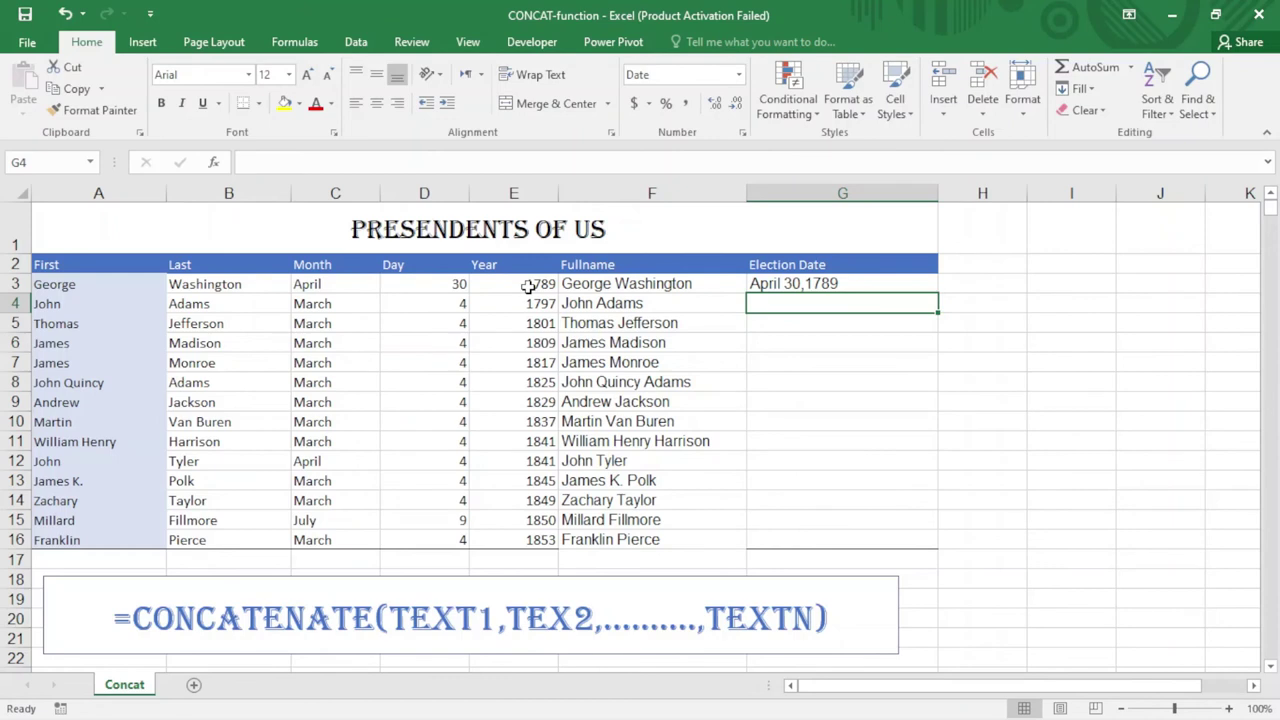
# Step: Copy the G3 date formula down to G16, ending with March 4,1853
pyautogui.click(870, 283)
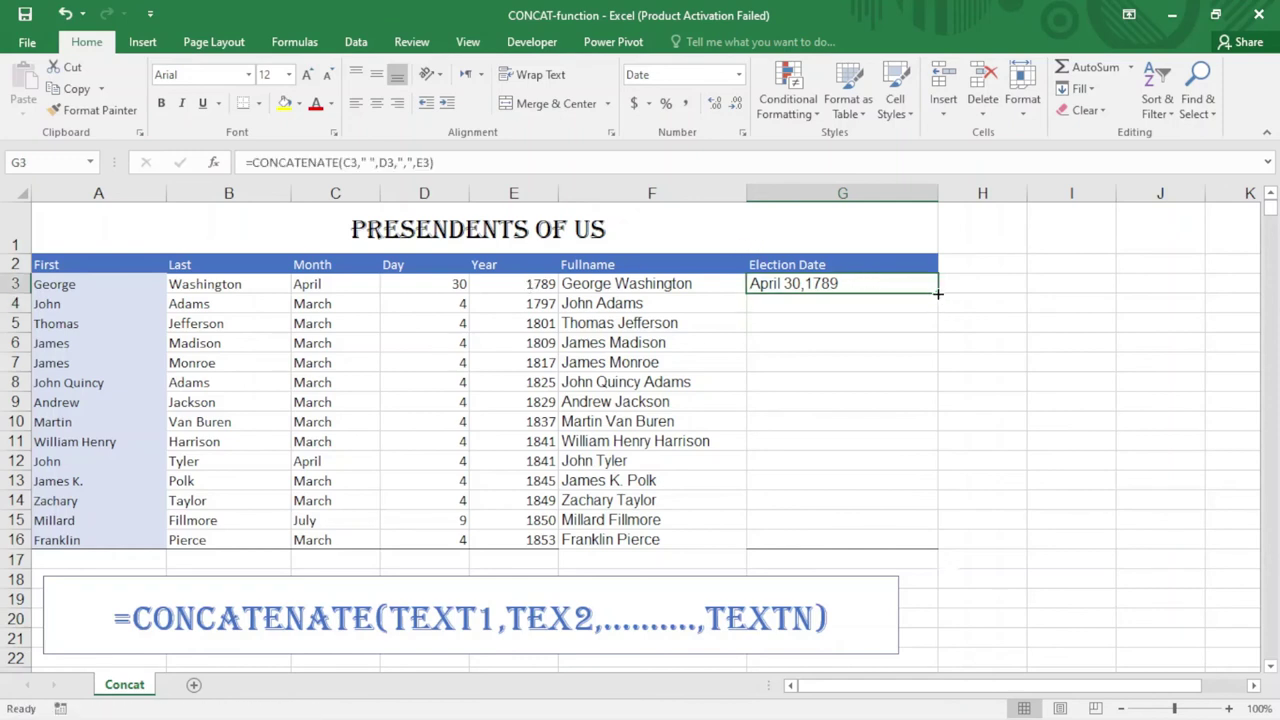
pyautogui.doubleClick(938, 293)
pyautogui.click(866, 530)
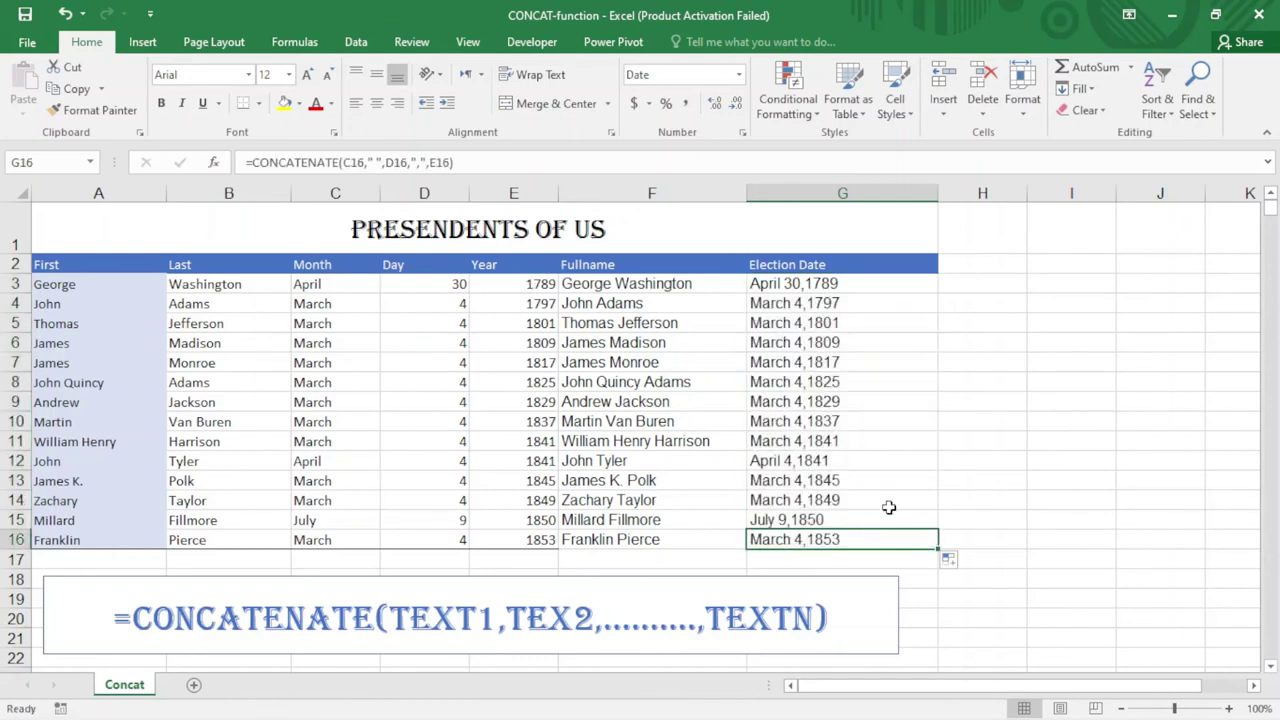